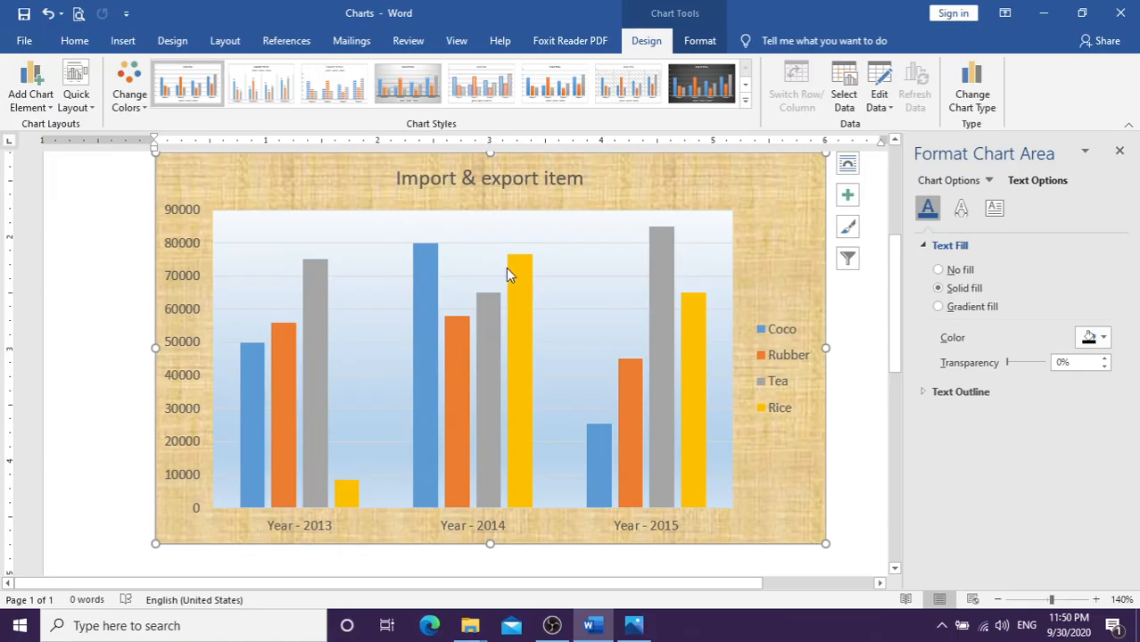
Step: Open the Format Chart Area options for the Import & export item chart, showing the chart area's fill settings
mouse_move(511, 285)
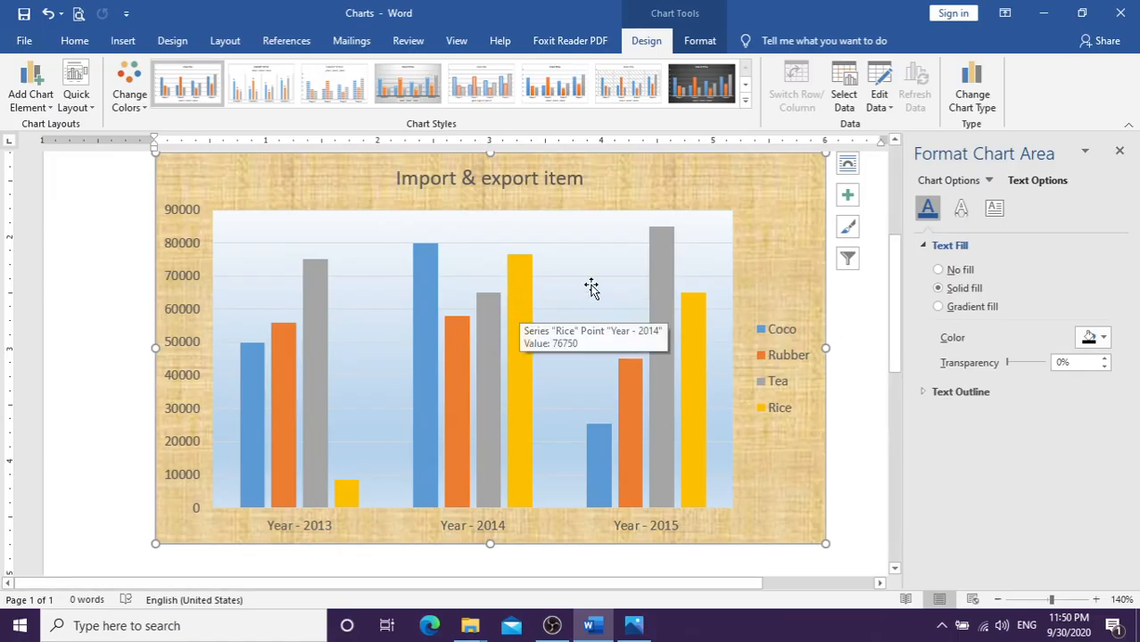
right_click(772, 204)
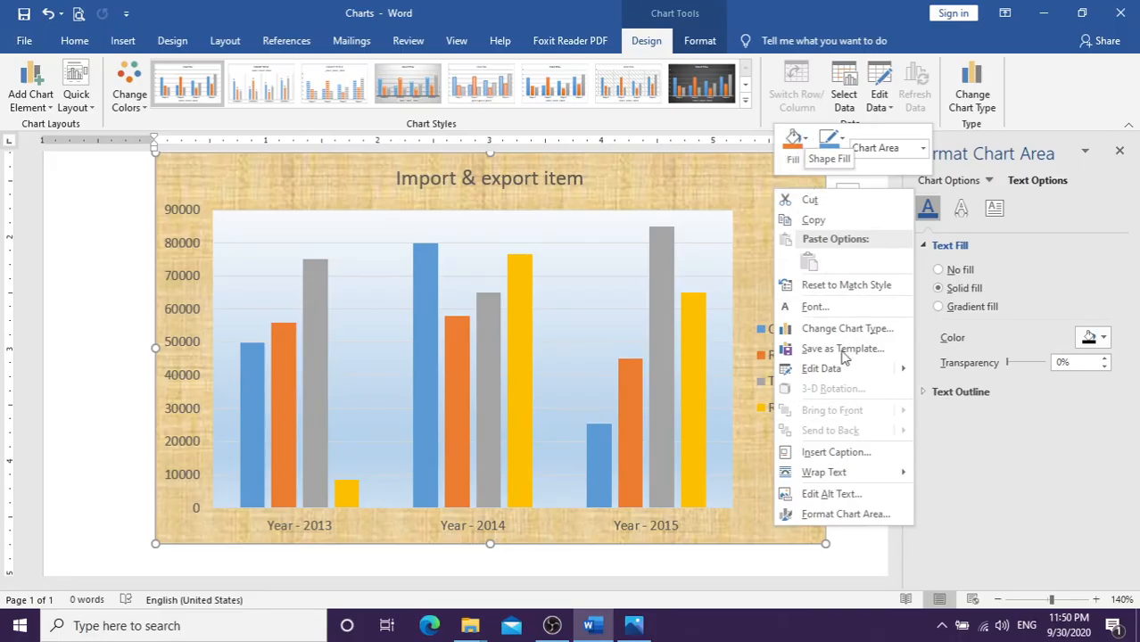
left_click(851, 516)
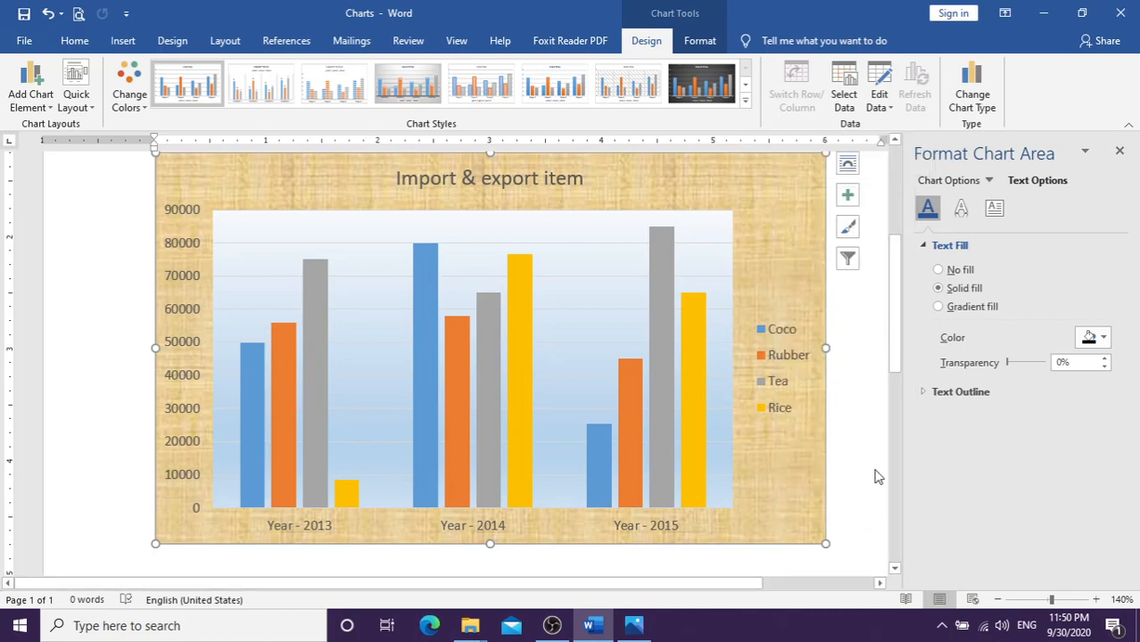
left_click(1119, 151)
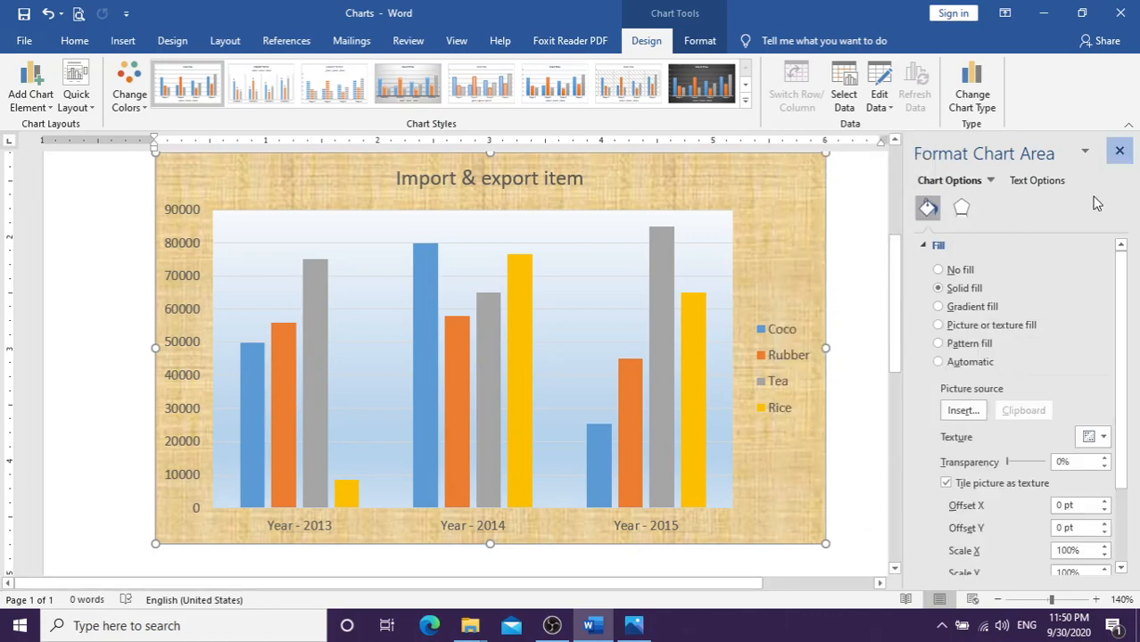
left_click(903, 194)
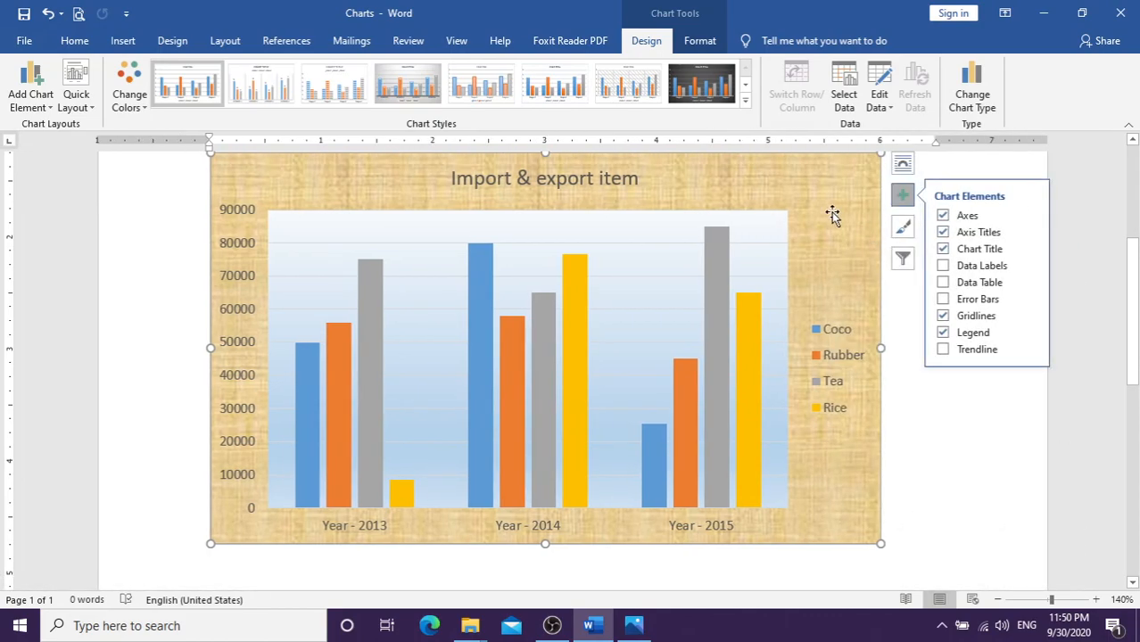
right_click(832, 214)
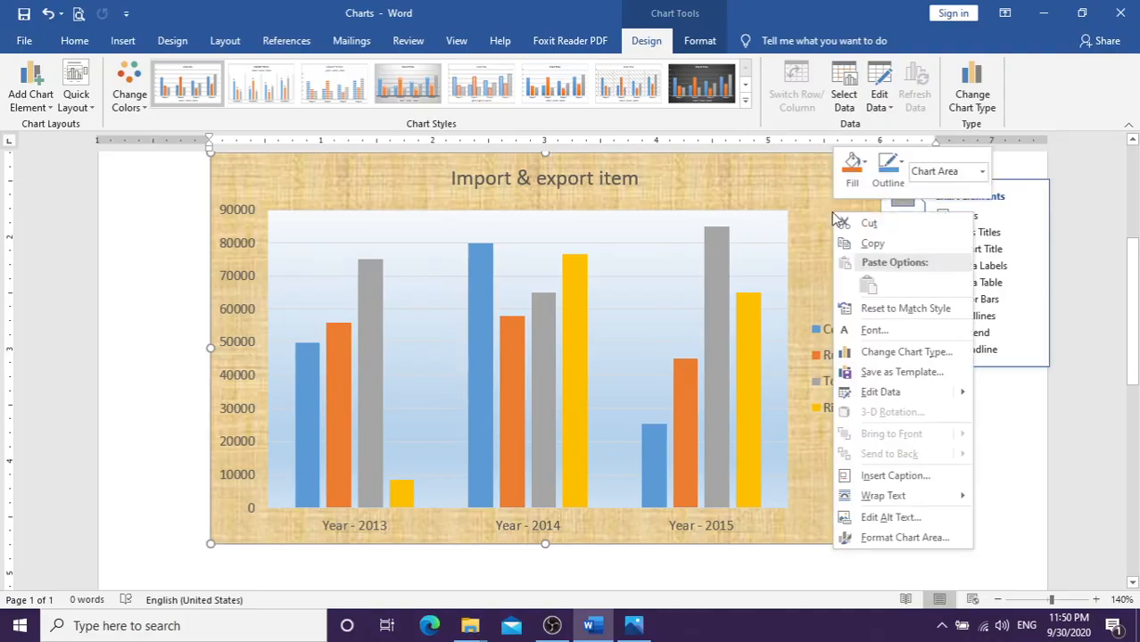
left_click(901, 539)
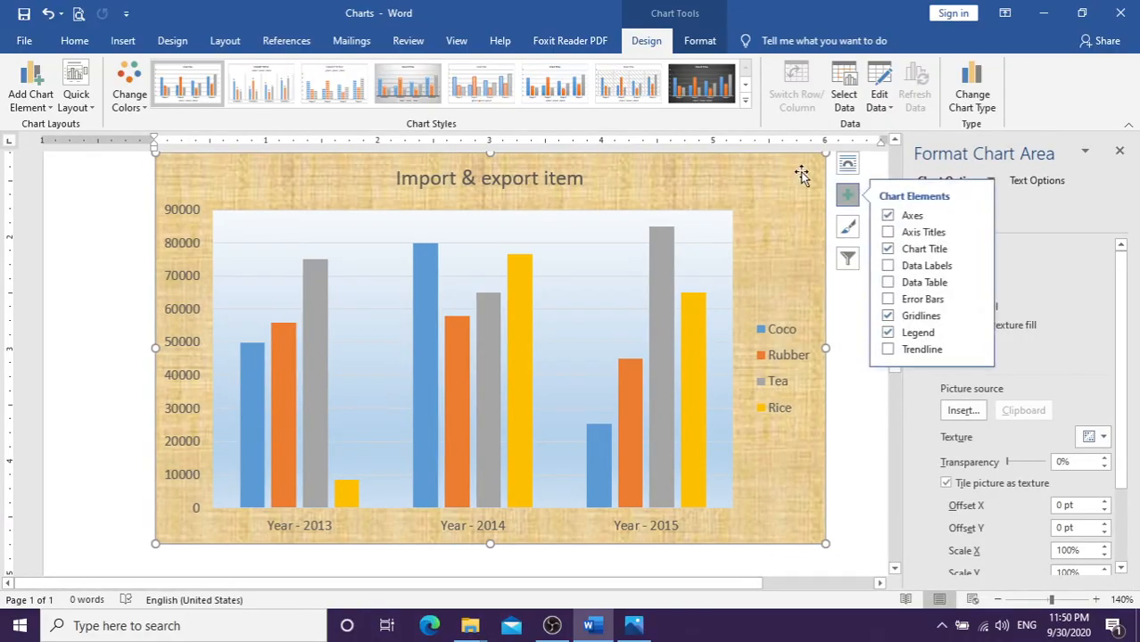
Step: Browse the available texture fills for the chart area without applying one
right_click(798, 182)
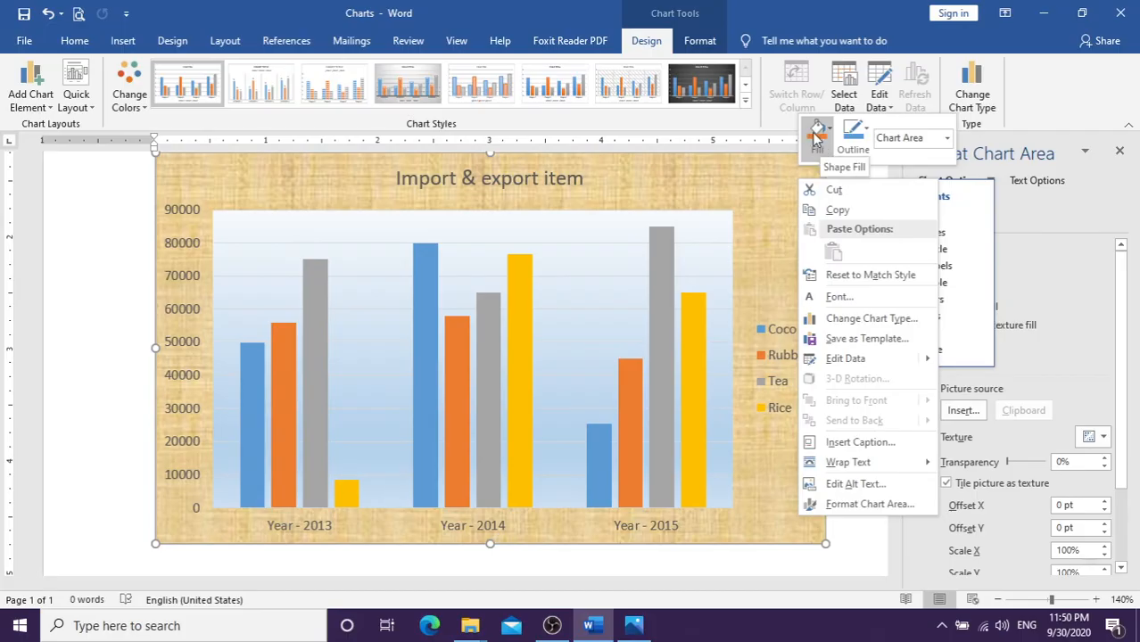
left_click(819, 149)
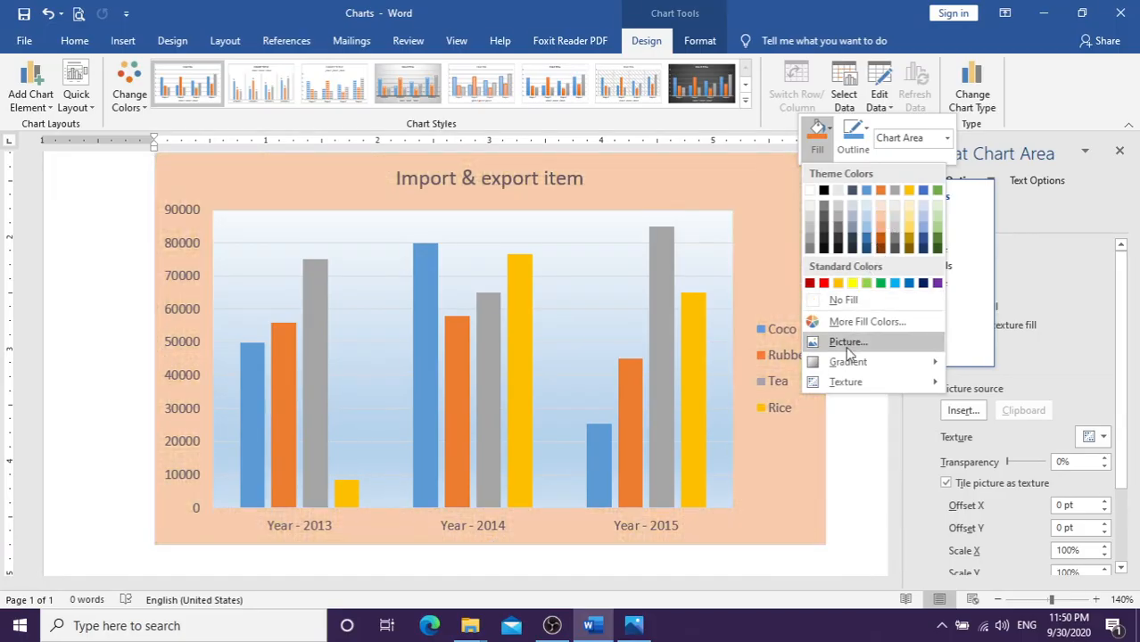
mouse_move(841, 390)
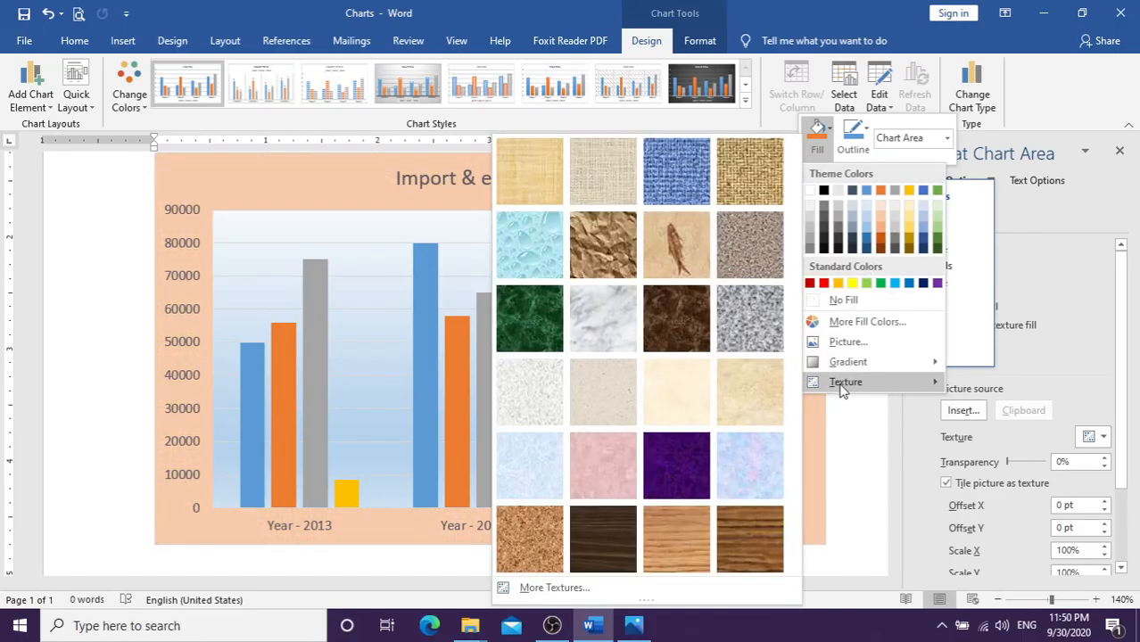
left_click(863, 429)
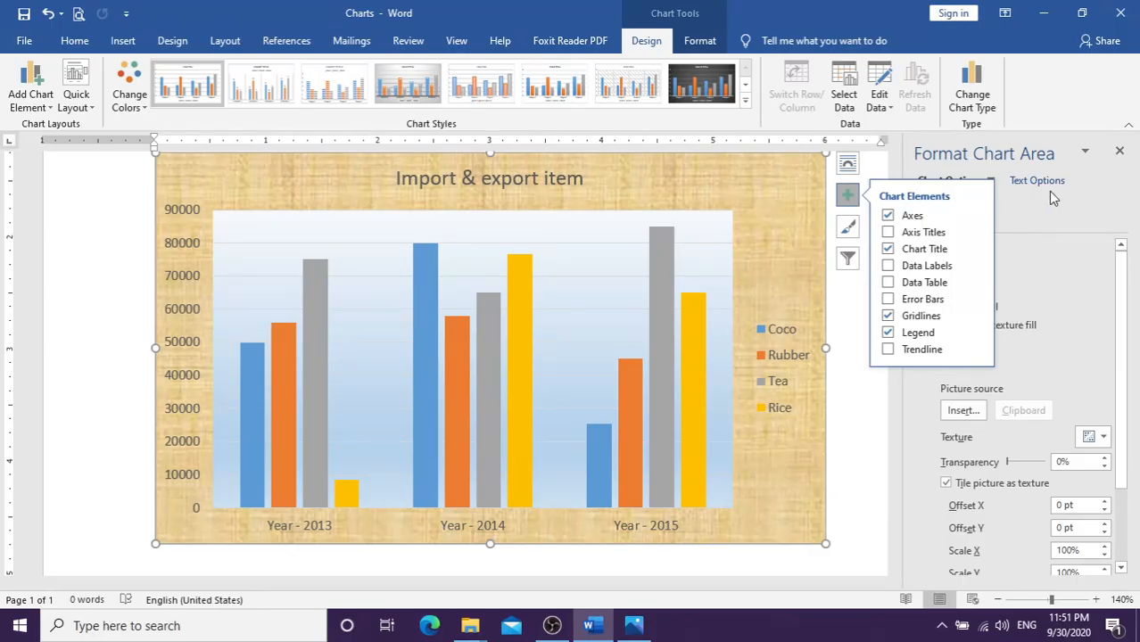
Step: Deselect the chart and switch the text fill to solid fill and back to gradient fill
left_click(895, 356)
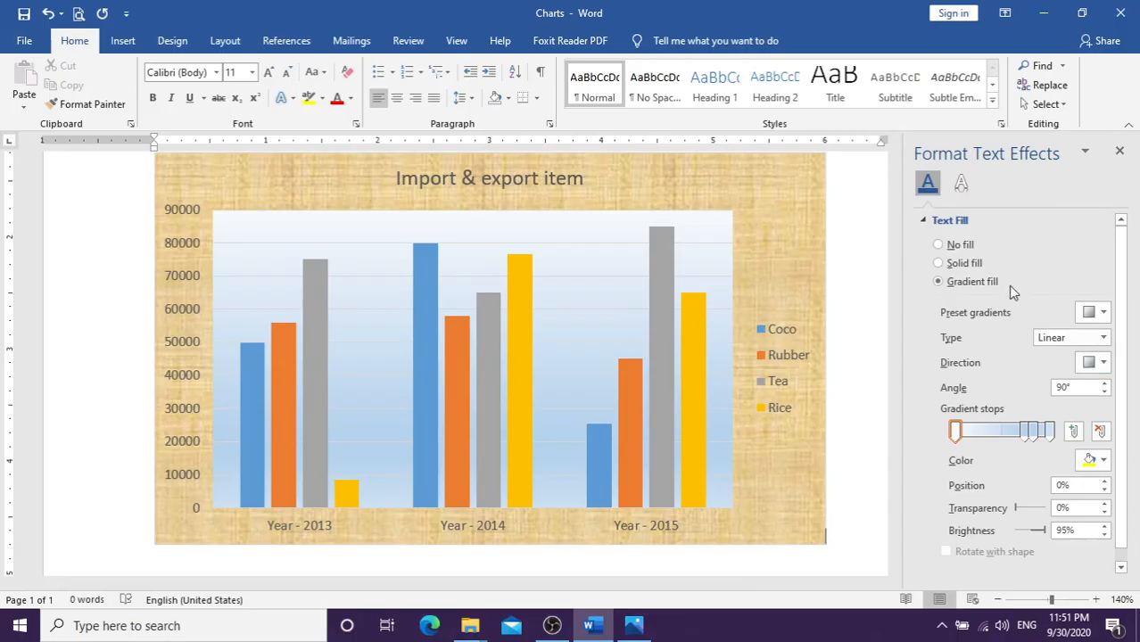
left_click(967, 264)
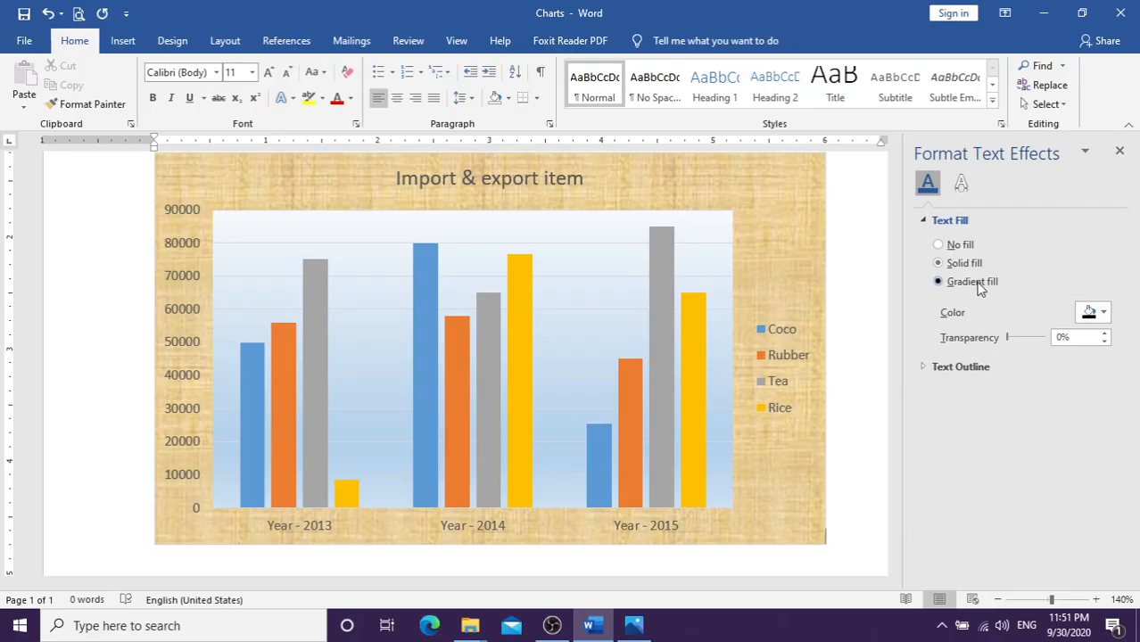
left_click(978, 287)
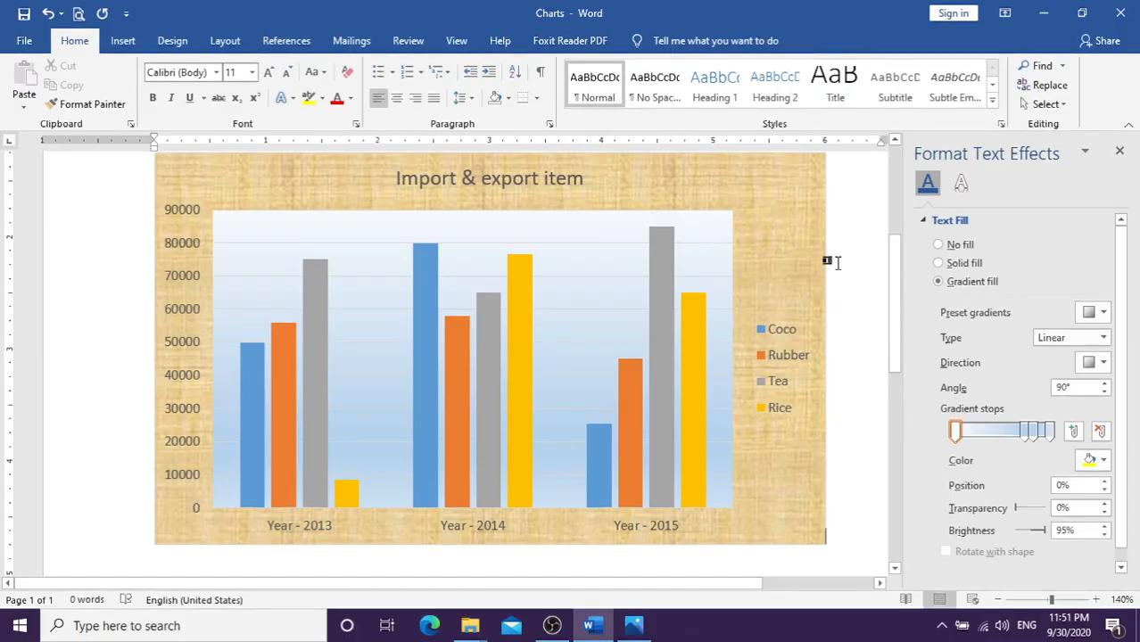
Step: Fill the chart area with a light-variation linear gradient fading from blue at the chart's left edge to pale blue
left_click(774, 198)
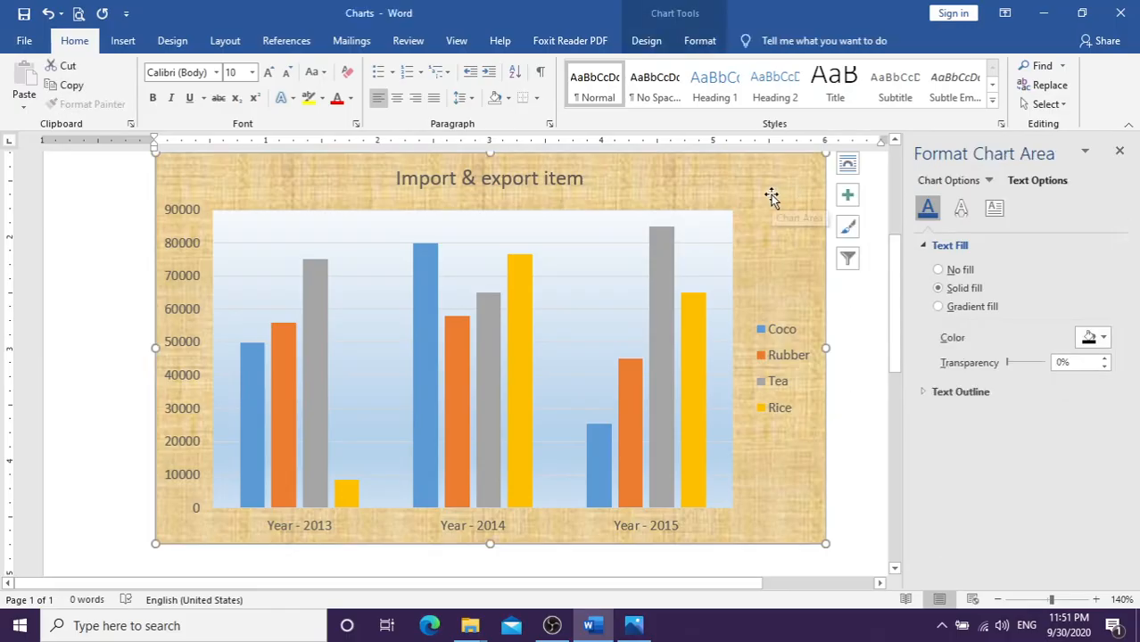
right_click(222, 178)
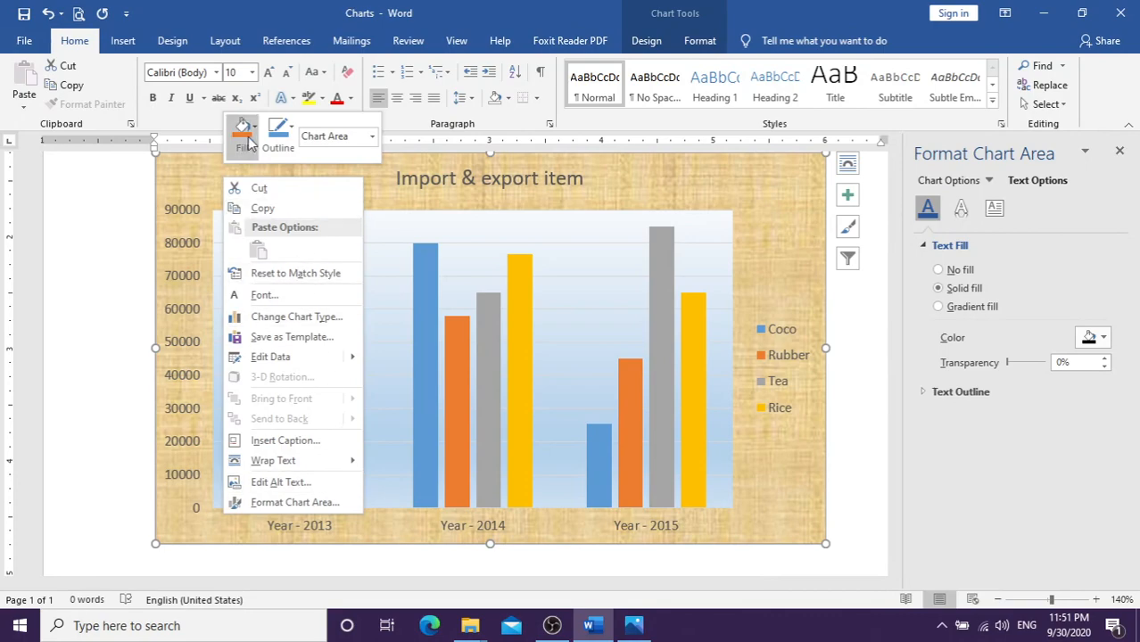
left_click(249, 145)
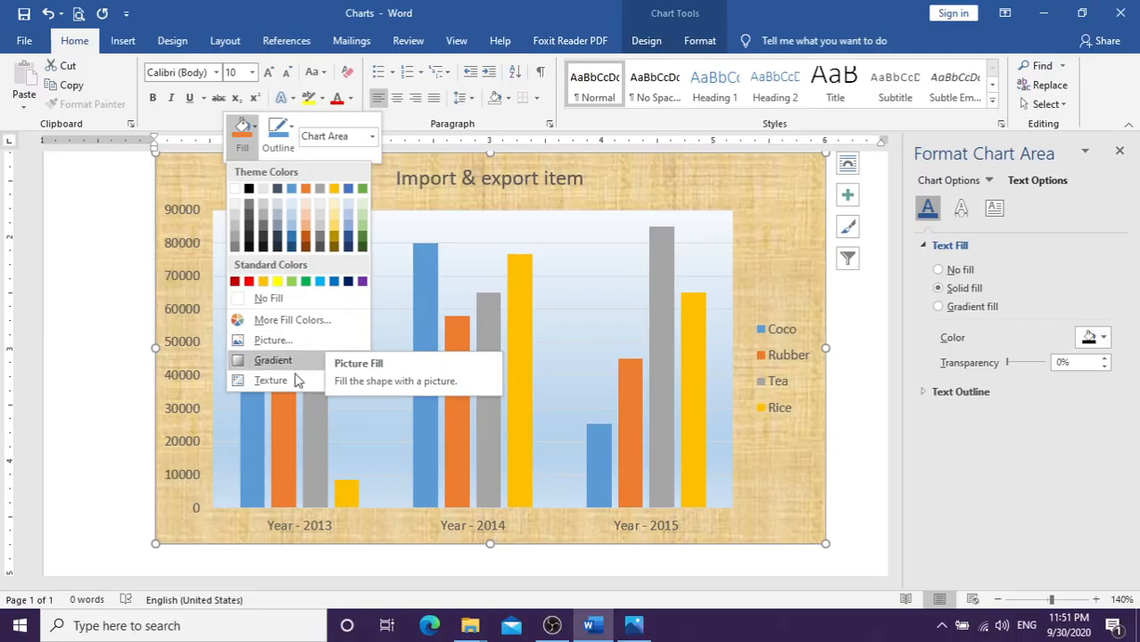
mouse_move(297, 367)
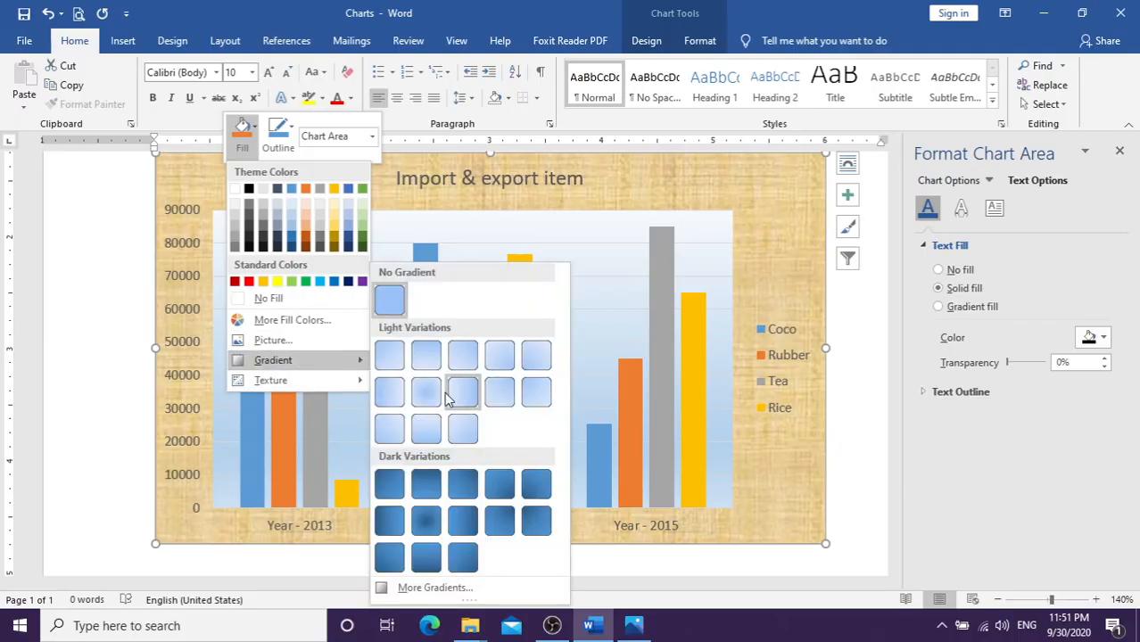
left_click(397, 398)
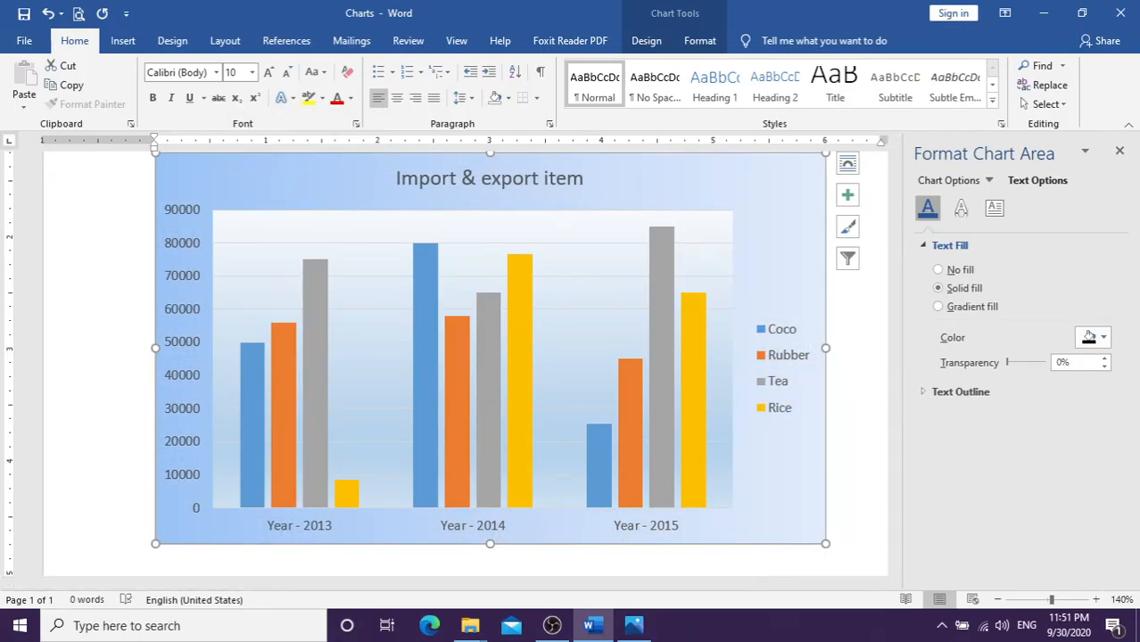
Step: Fill the chart area with the light blue water droplets texture
key("alt+Tab")
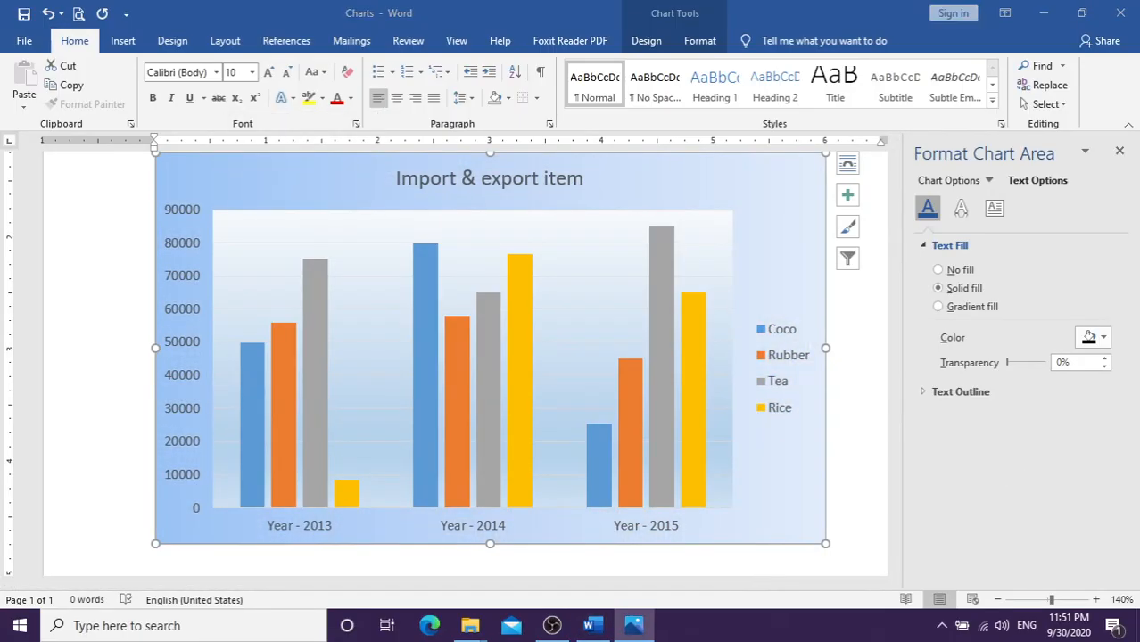
left_click(760, 192)
right_click(755, 191)
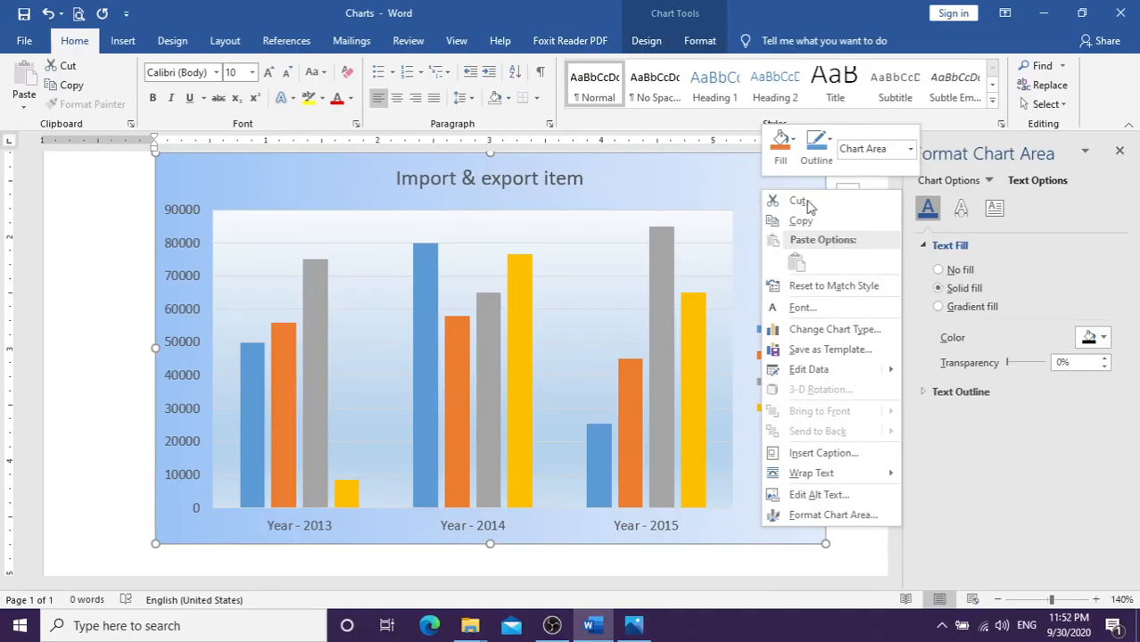
left_click(778, 160)
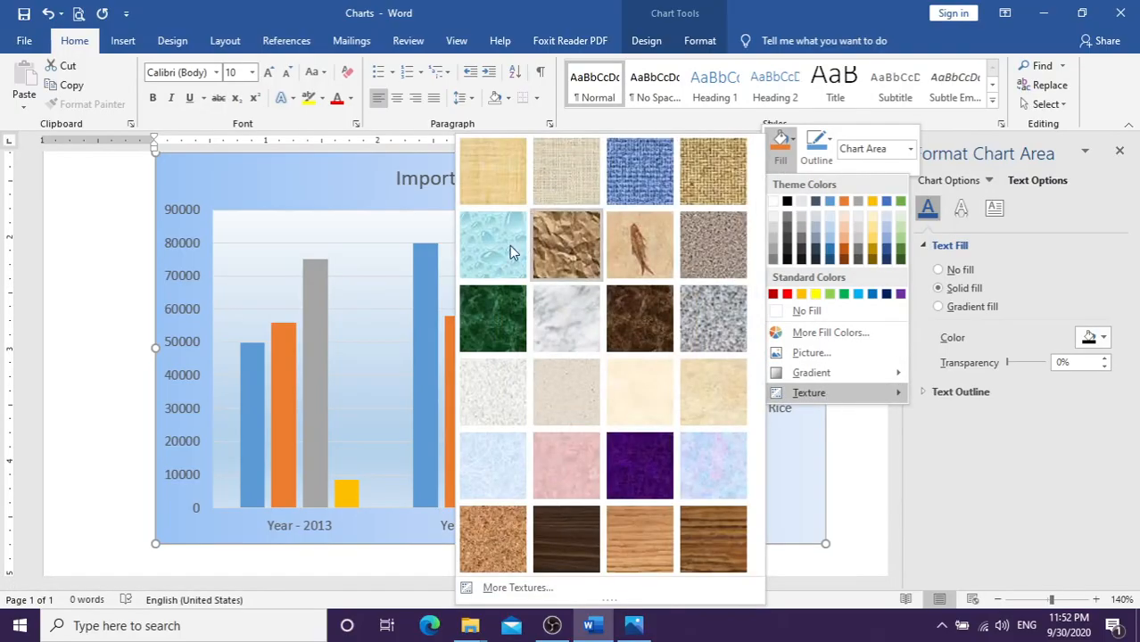
left_click(789, 464)
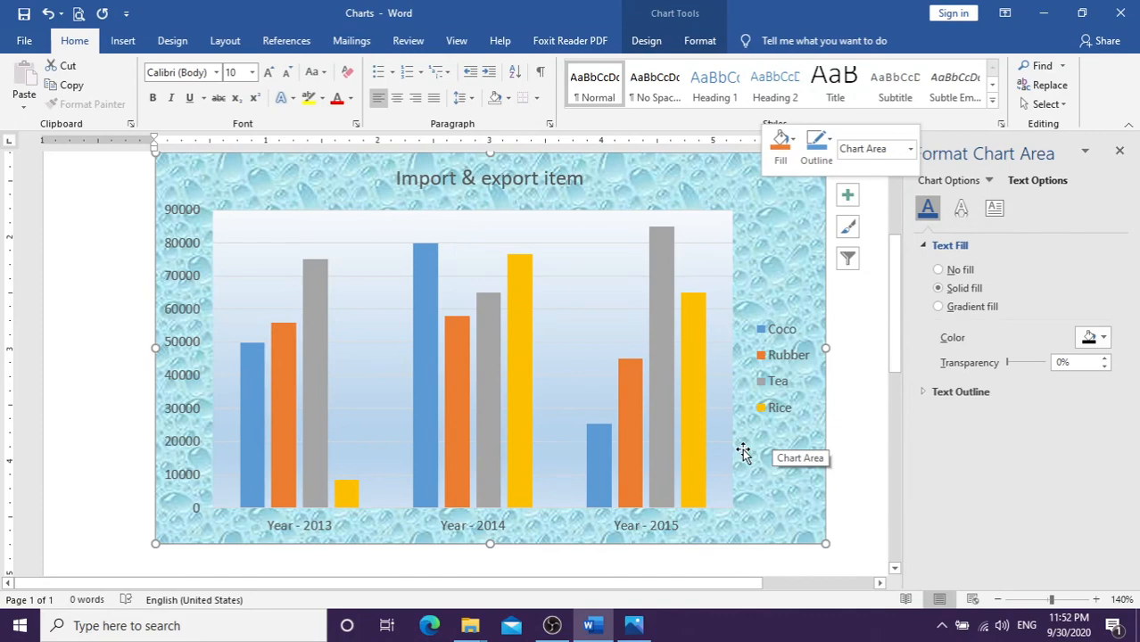
Step: Fill the chart's plot area with the theme color White, Background 1, Darker 15%
left_click(588, 229)
right_click(580, 235)
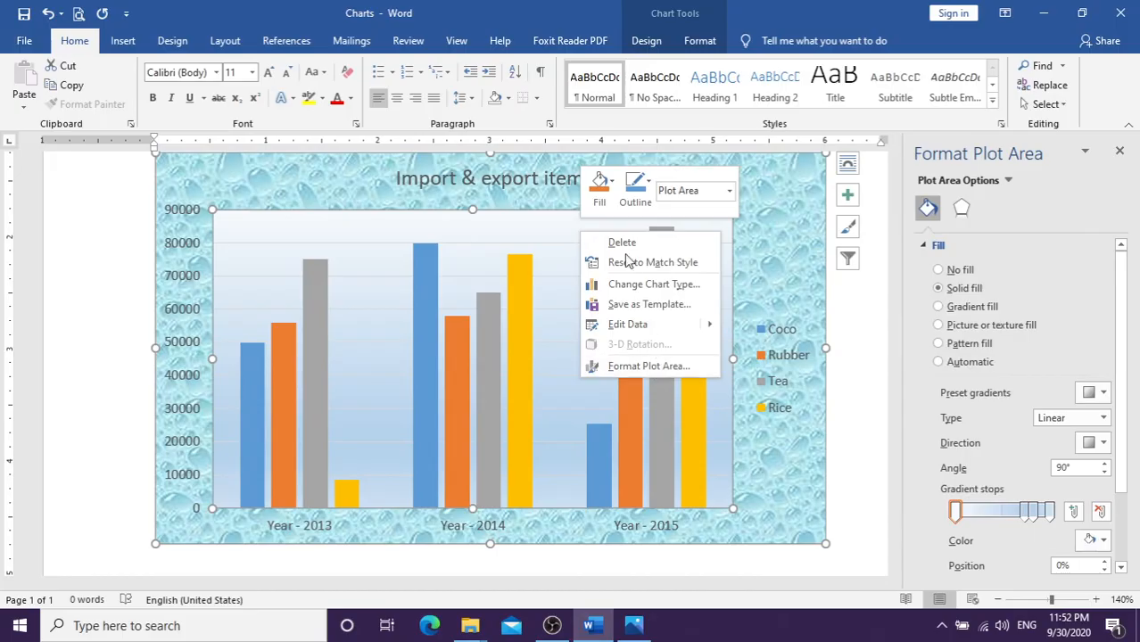
left_click(600, 194)
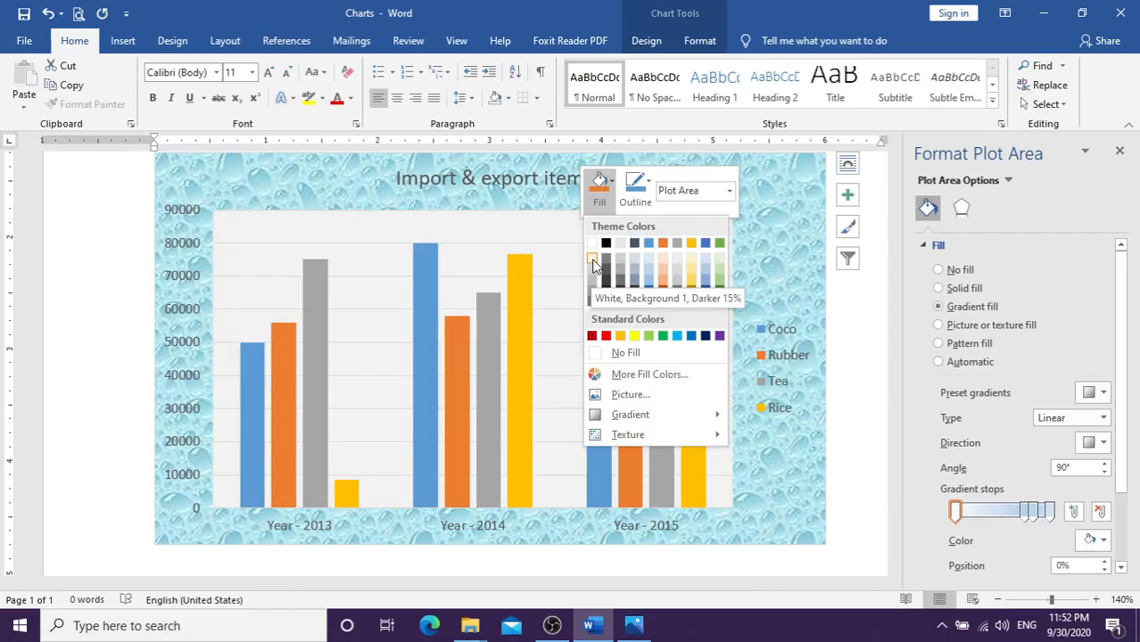
left_click(592, 273)
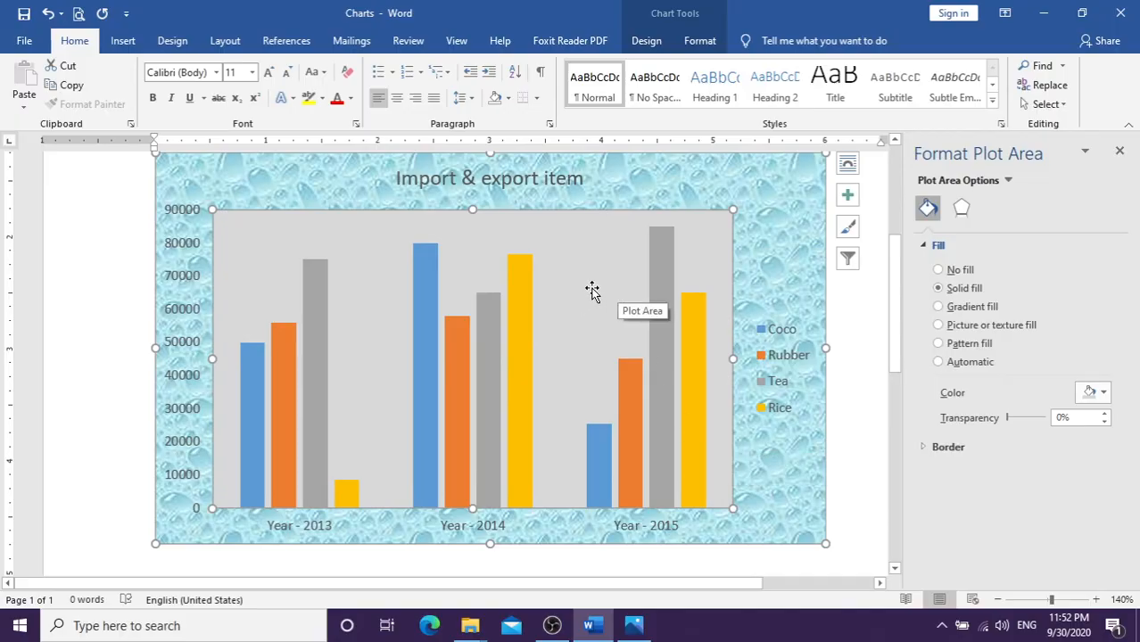
Step: Undo the plot area's solid color fill
left_click(594, 243)
right_click(595, 238)
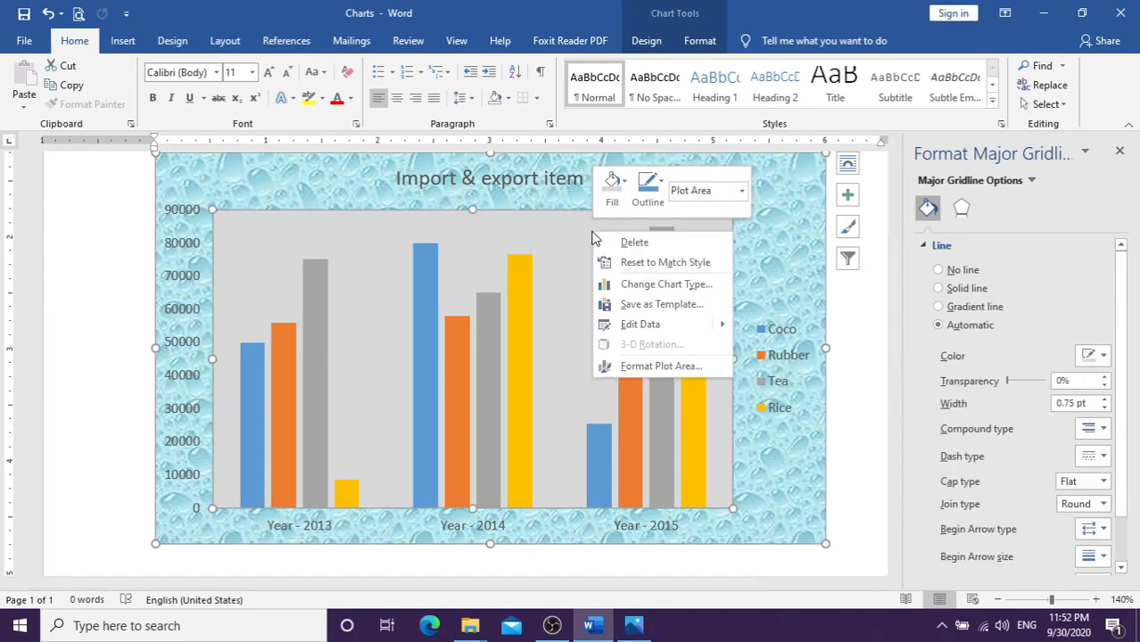
left_click(577, 235)
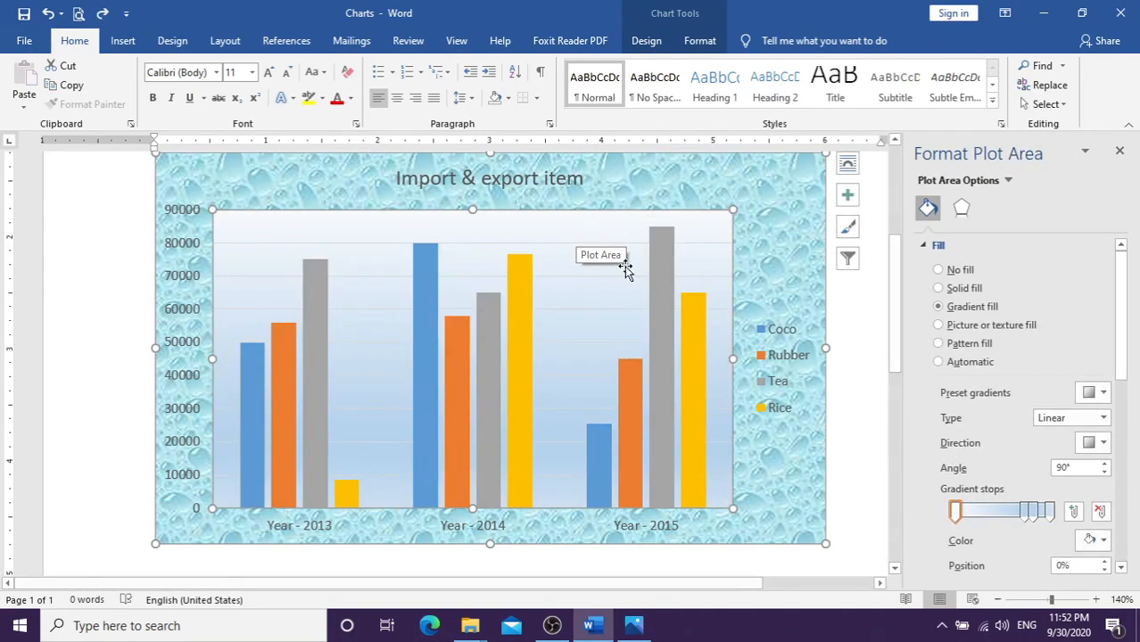
Step: Close the Format Plot Area pane and return to the whole chart
mouse_move(652, 343)
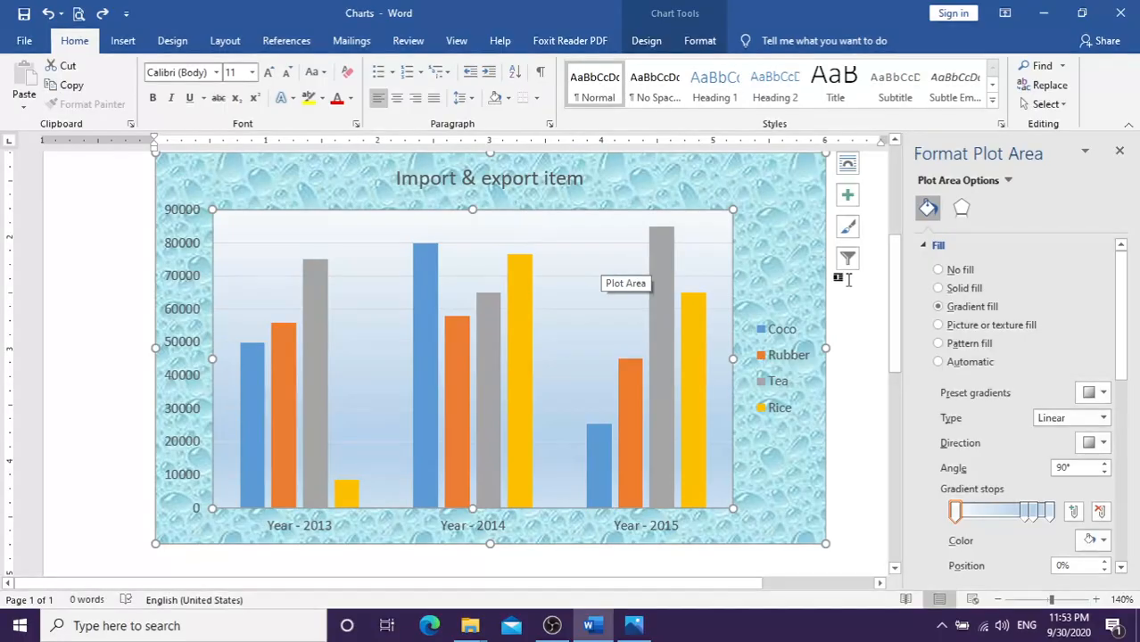
scroll(854, 361, "up", 1)
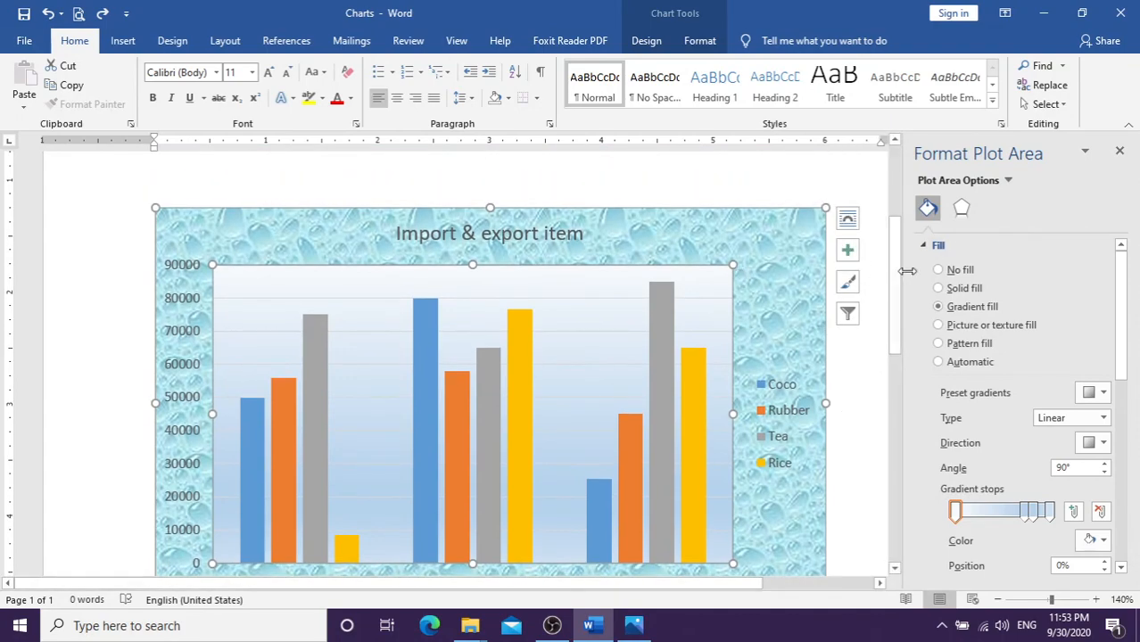
scroll(862, 267, "up", 4)
scroll(951, 272, "down", 2)
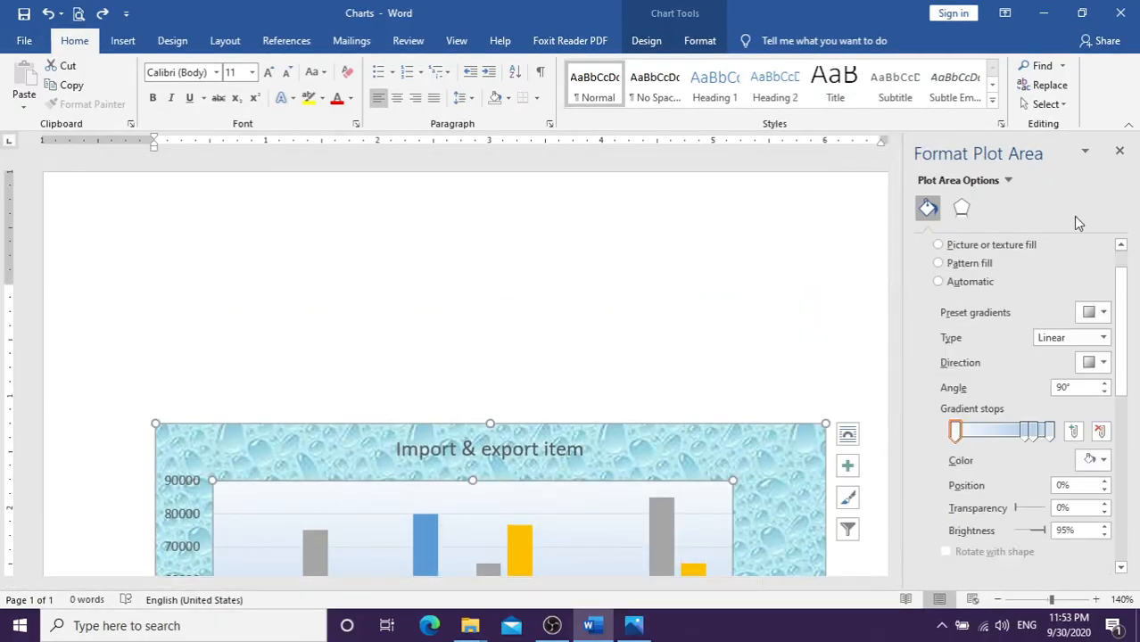
left_click(1119, 150)
scroll(890, 272, "down", 5)
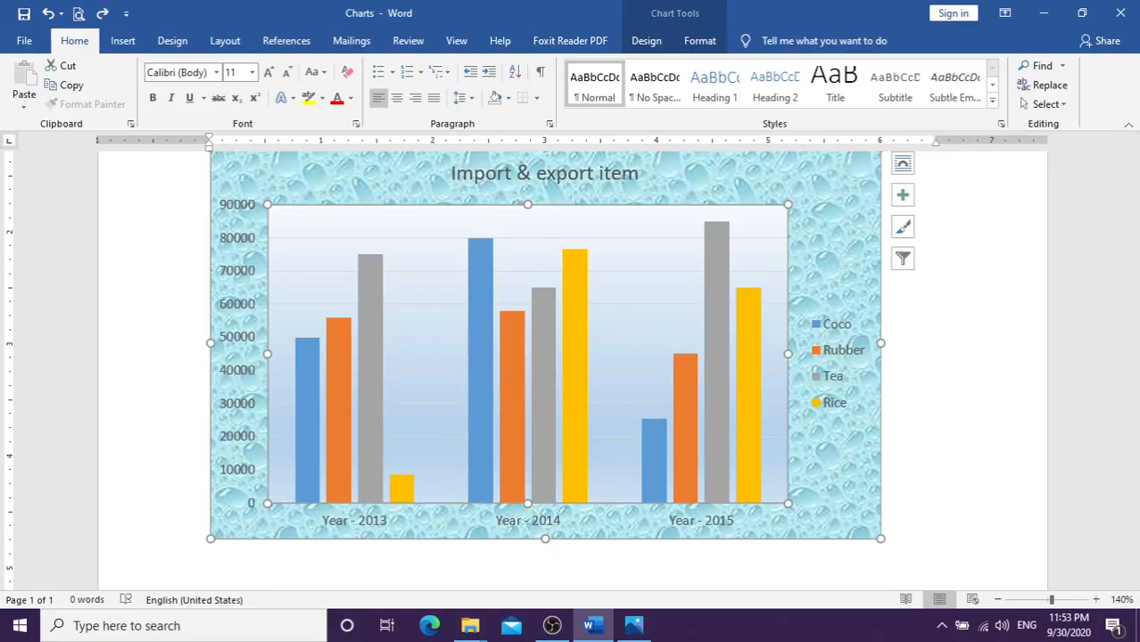
left_click(552, 626)
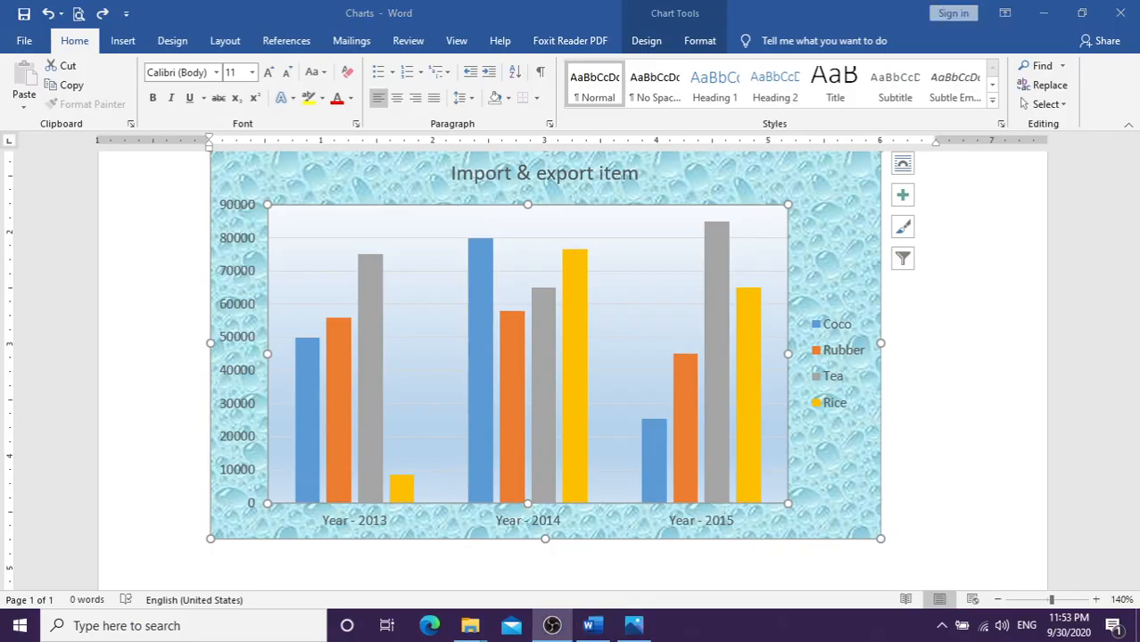